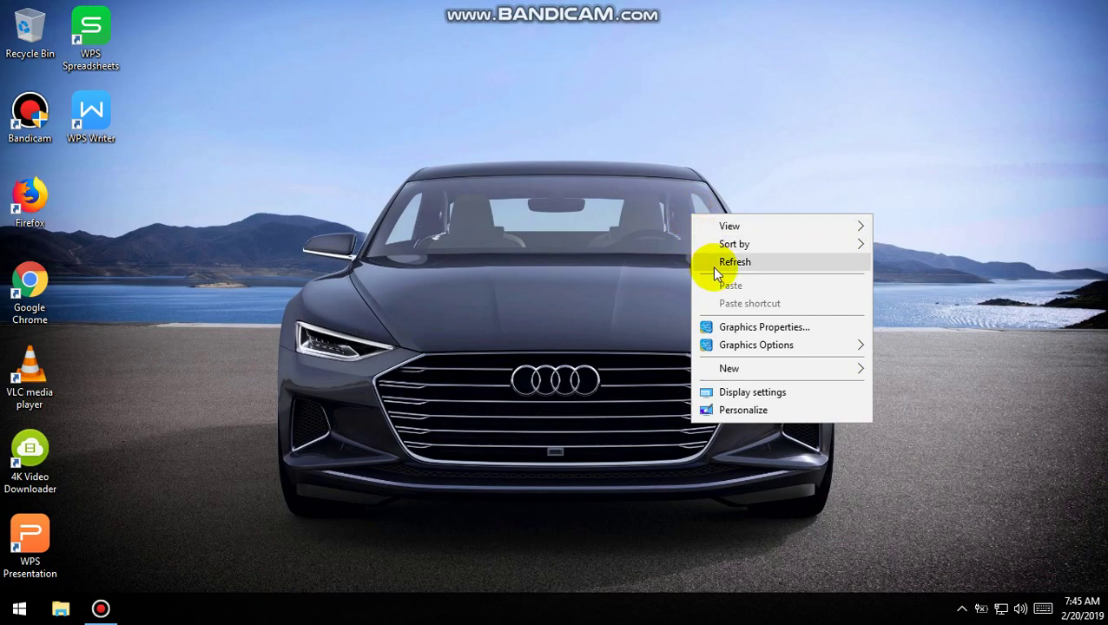
right_click(711, 267)
left_click(750, 323)
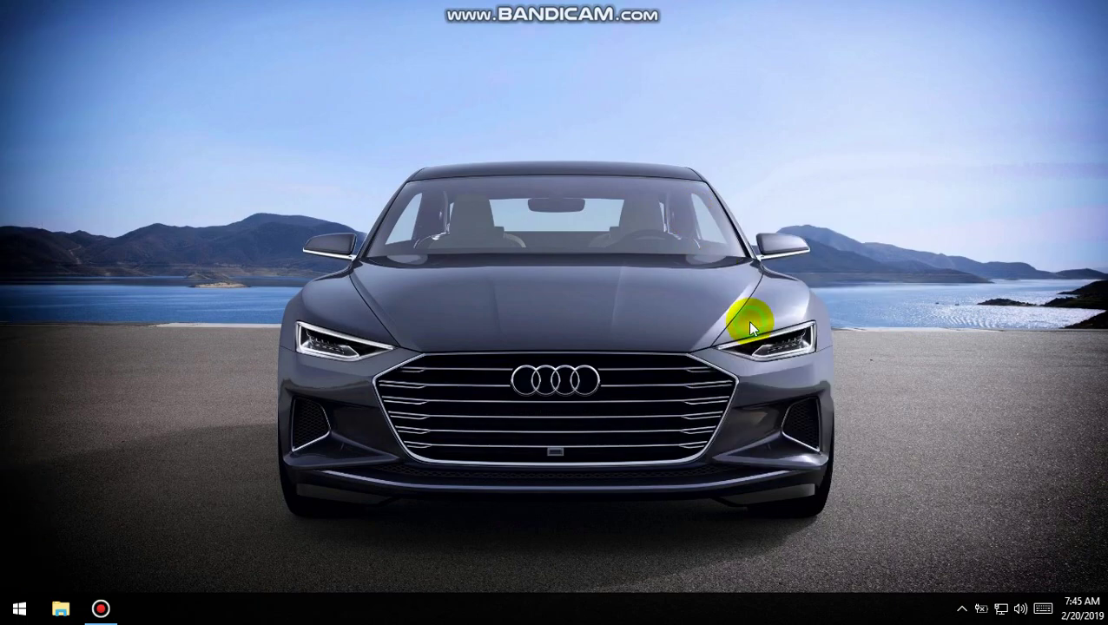
right_click(749, 321)
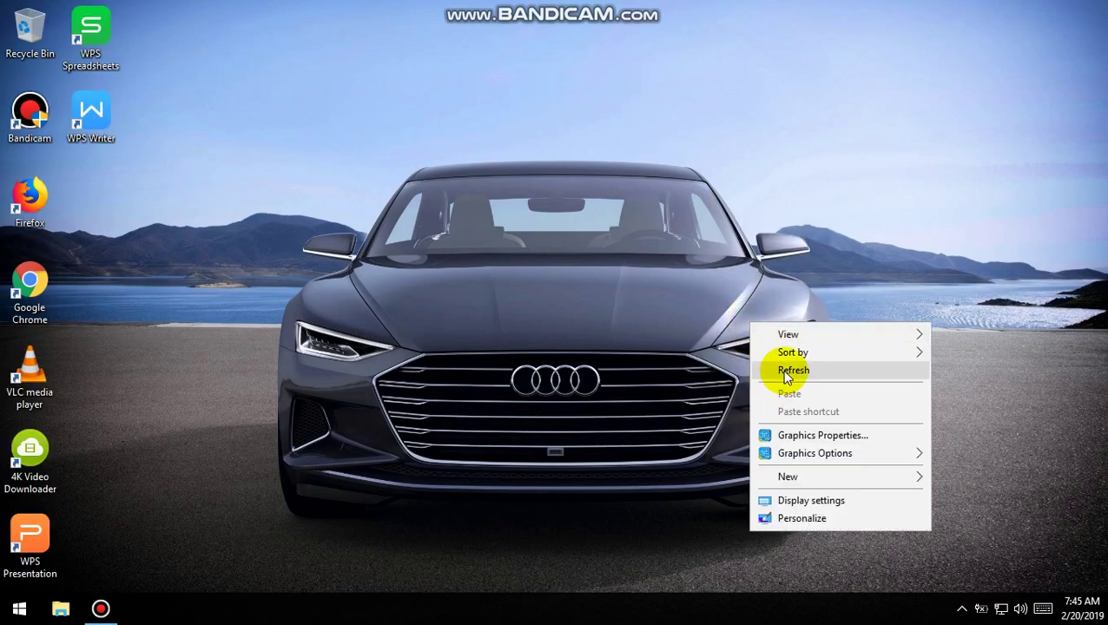
left_click(781, 370)
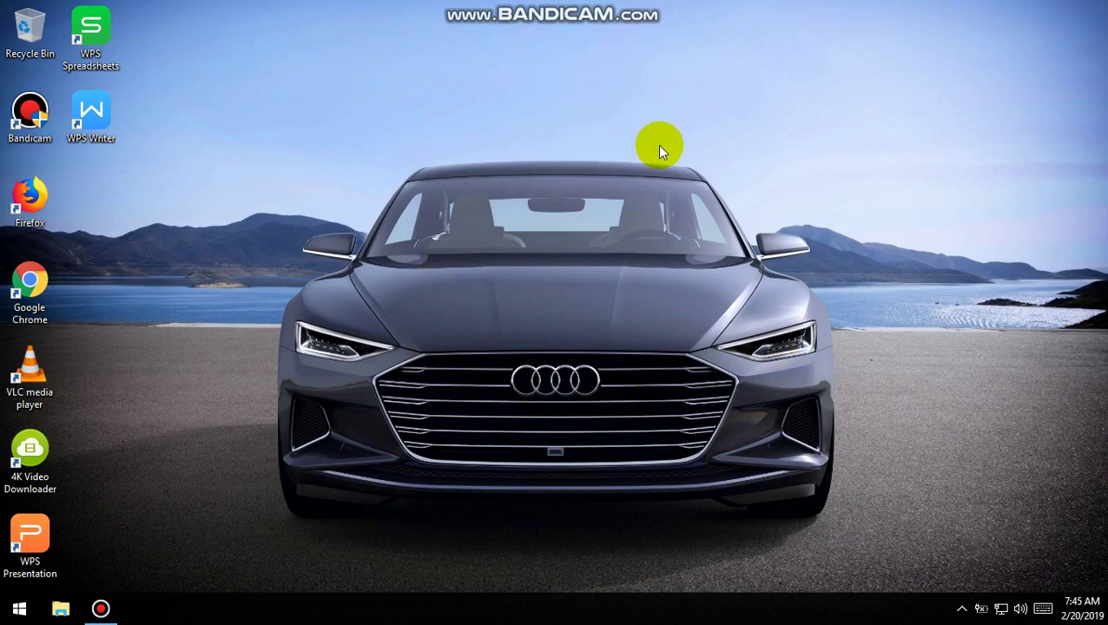
right_click(589, 209)
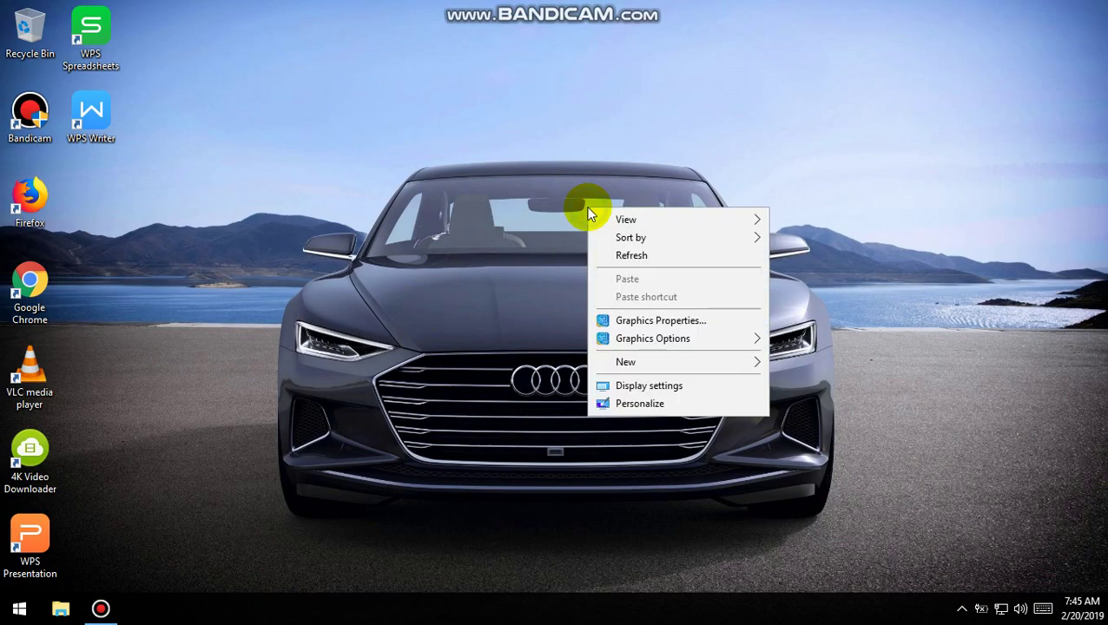
left_click(610, 259)
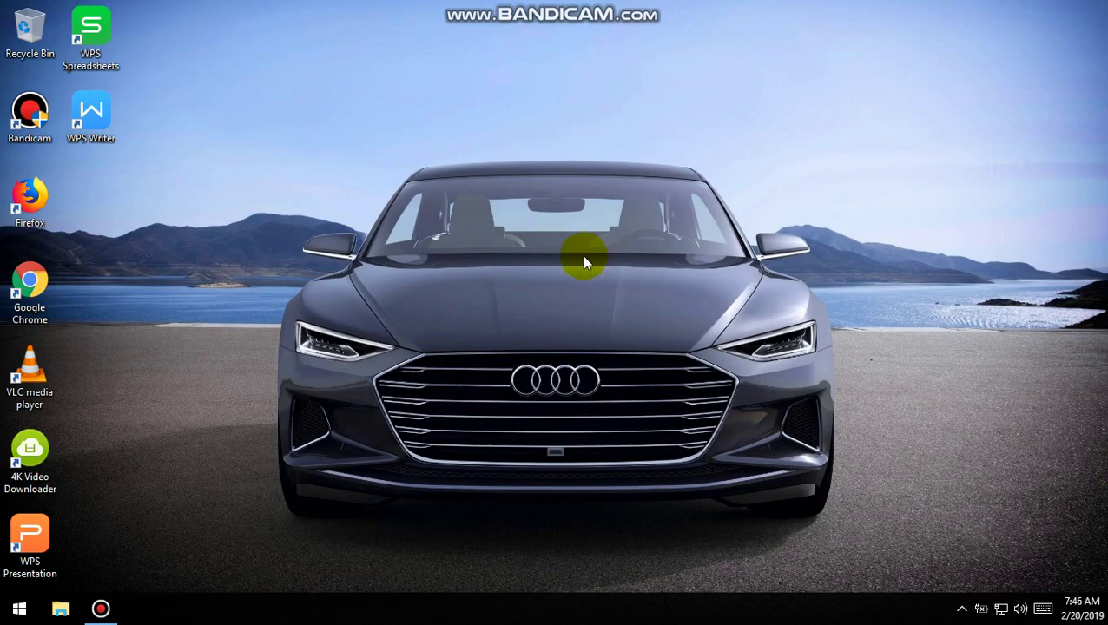
right_click(378, 315)
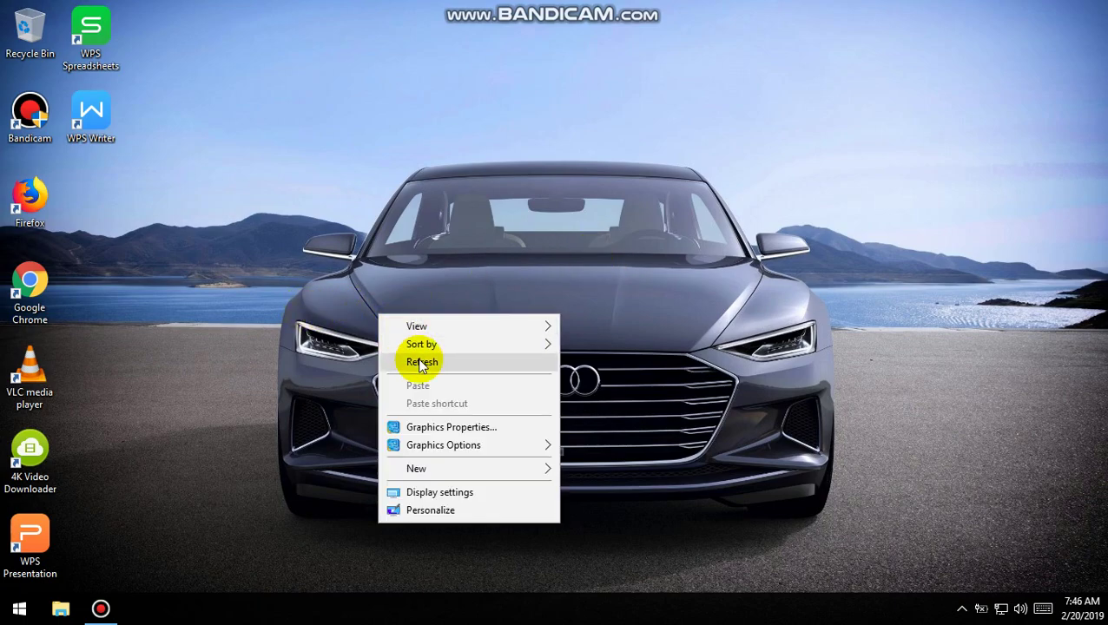
left_click(419, 364)
right_click(416, 358)
left_click(449, 406)
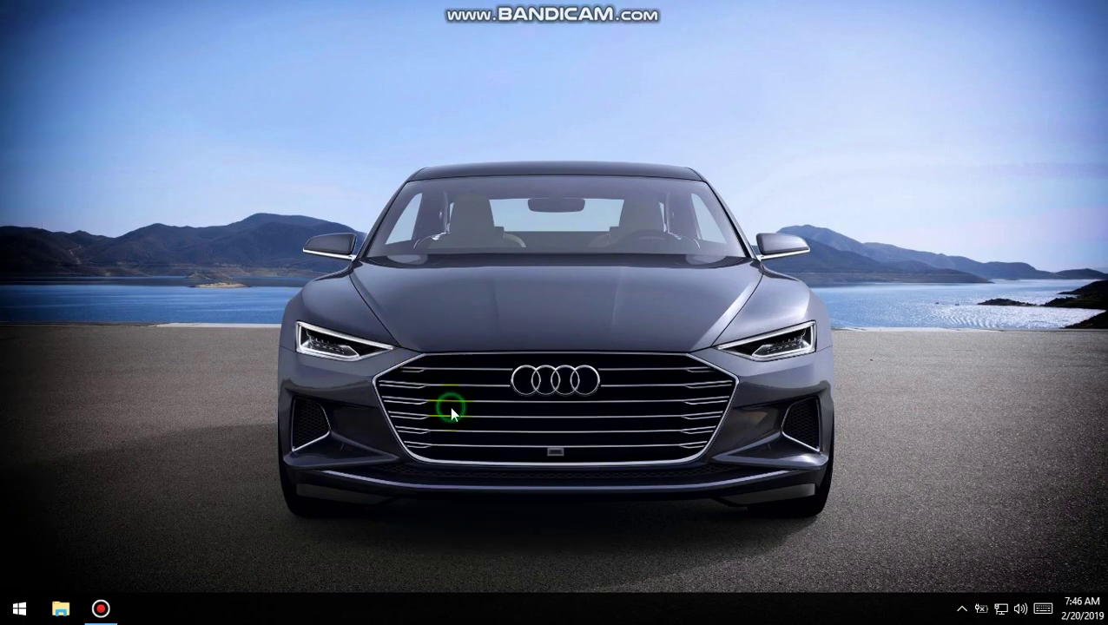
right_click(449, 407)
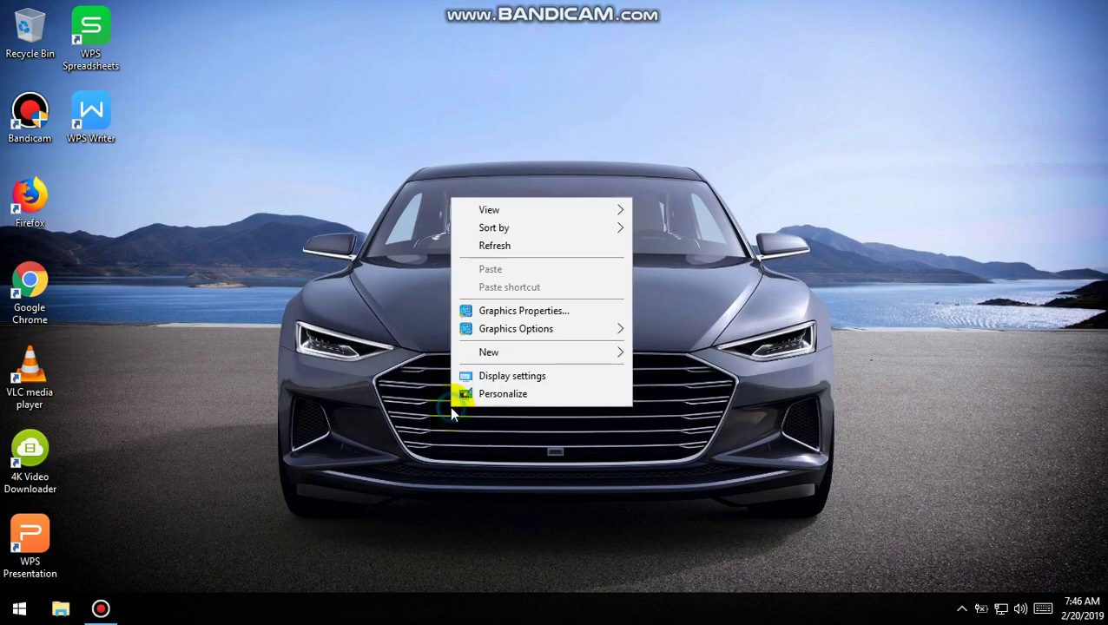
left_click(495, 248)
right_click(495, 251)
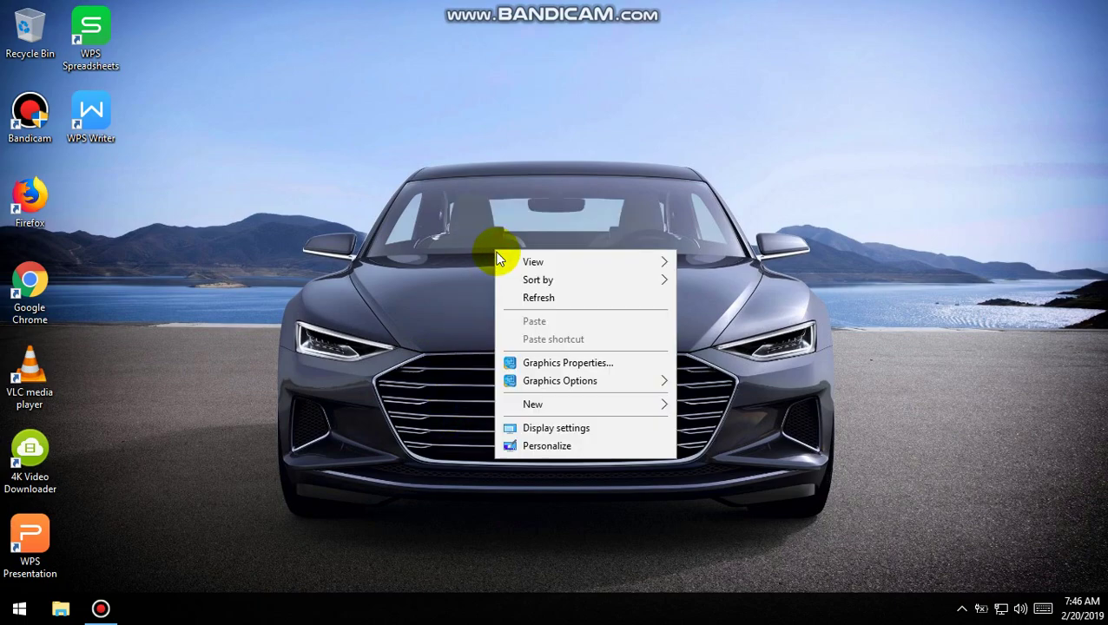
left_click(530, 296)
right_click(534, 297)
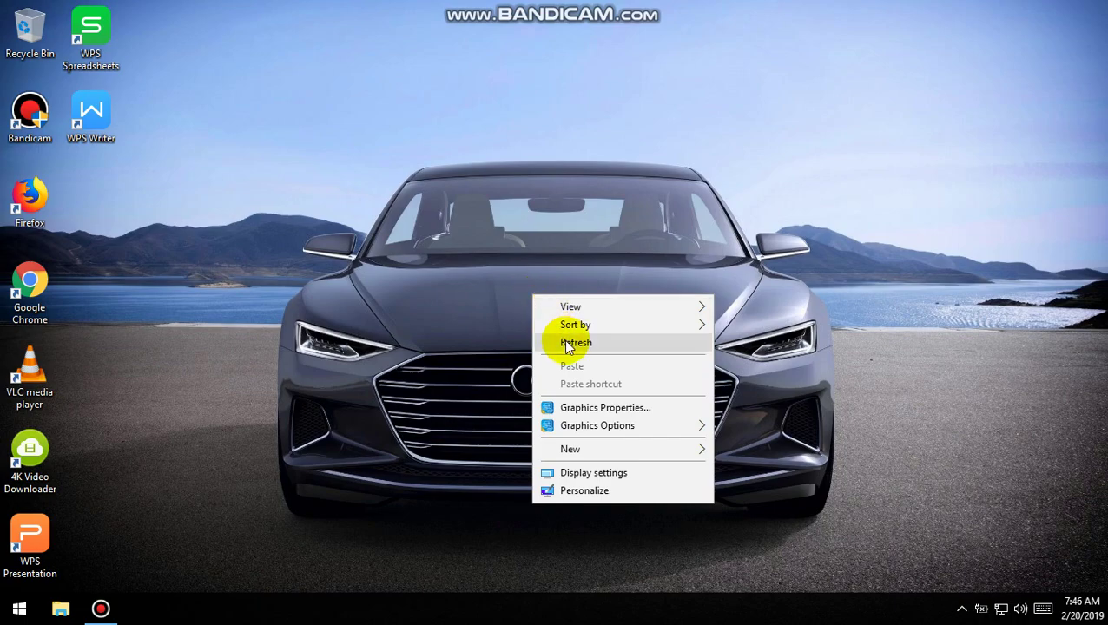
left_click(564, 342)
right_click(564, 342)
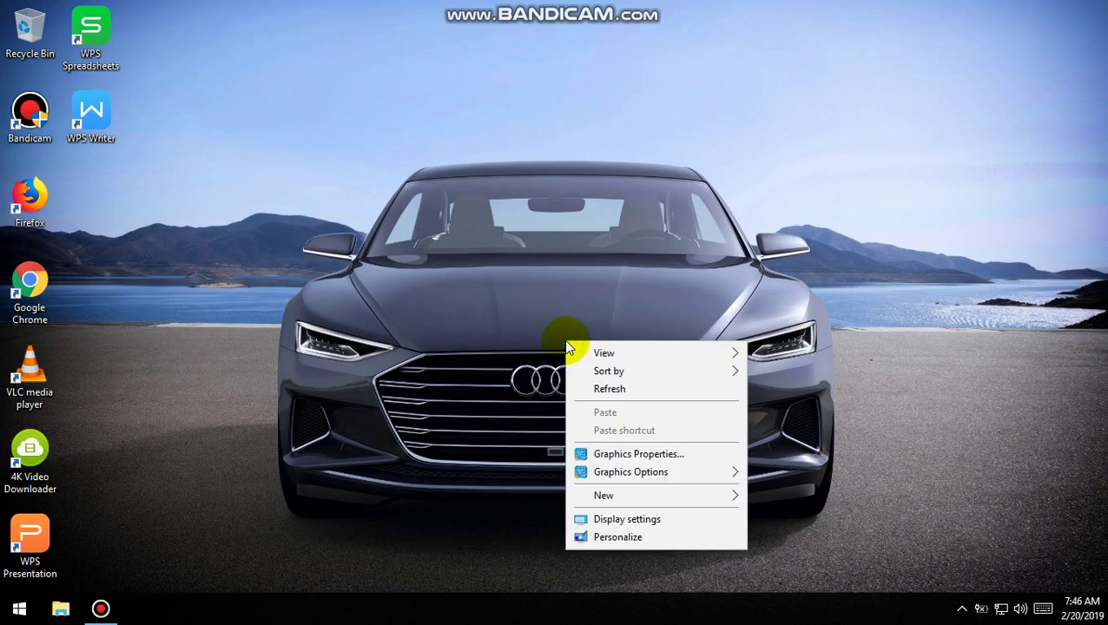
left_click(612, 390)
right_click(613, 393)
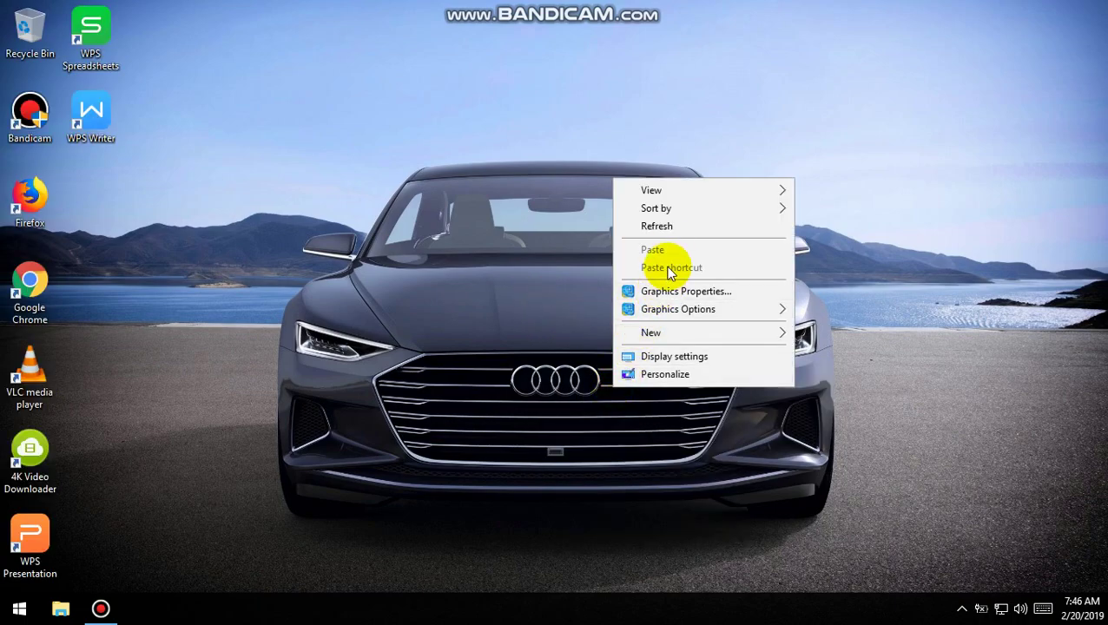
left_click(663, 226)
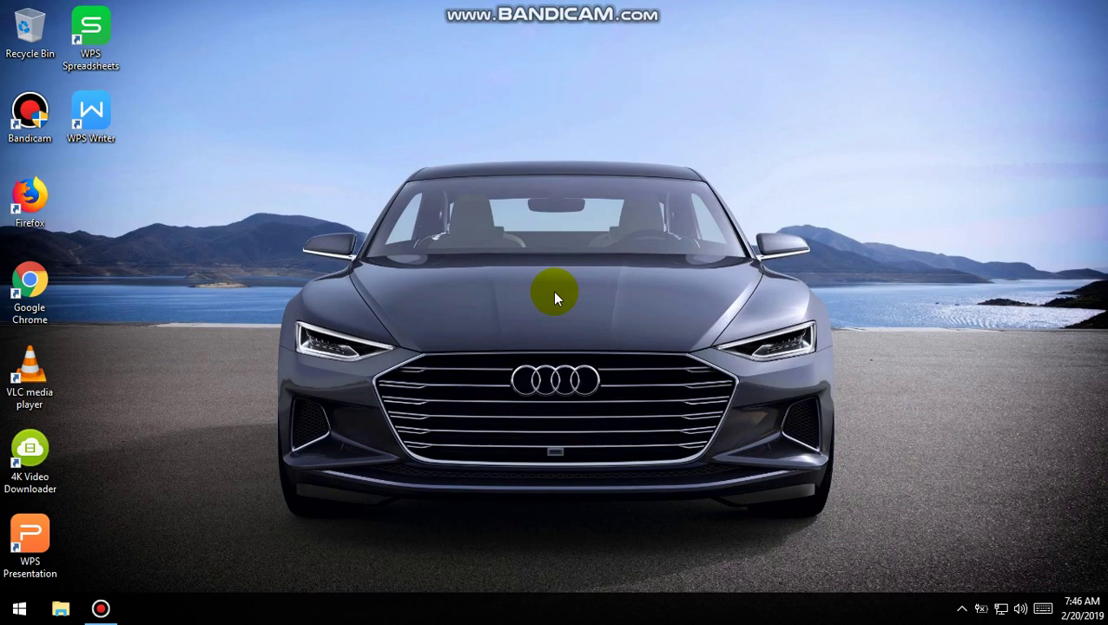
right_click(18, 606)
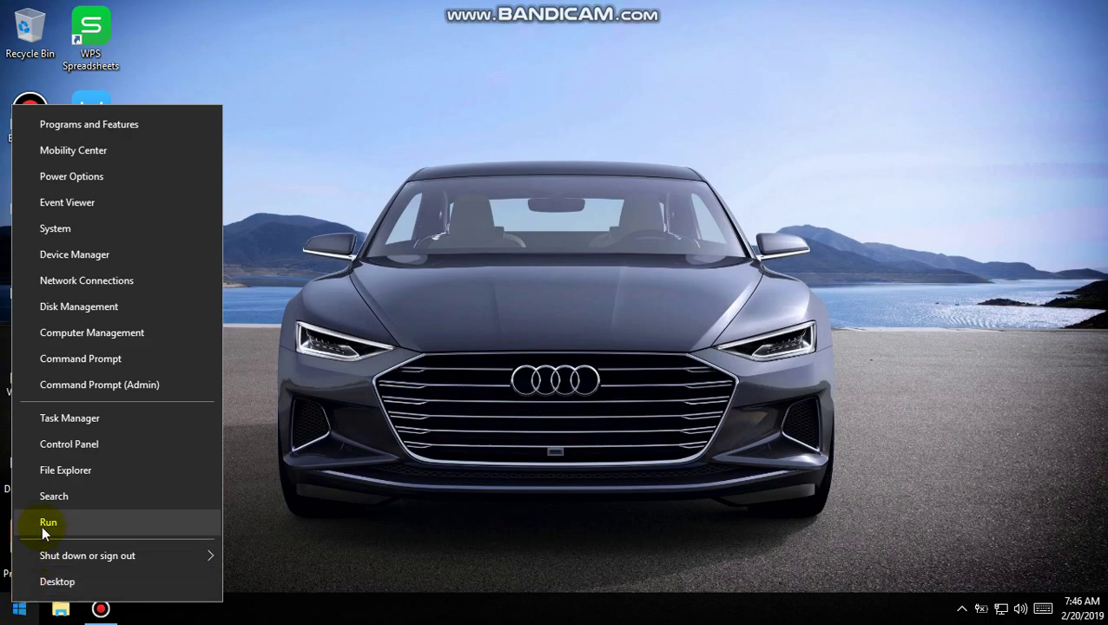
left_click(45, 522)
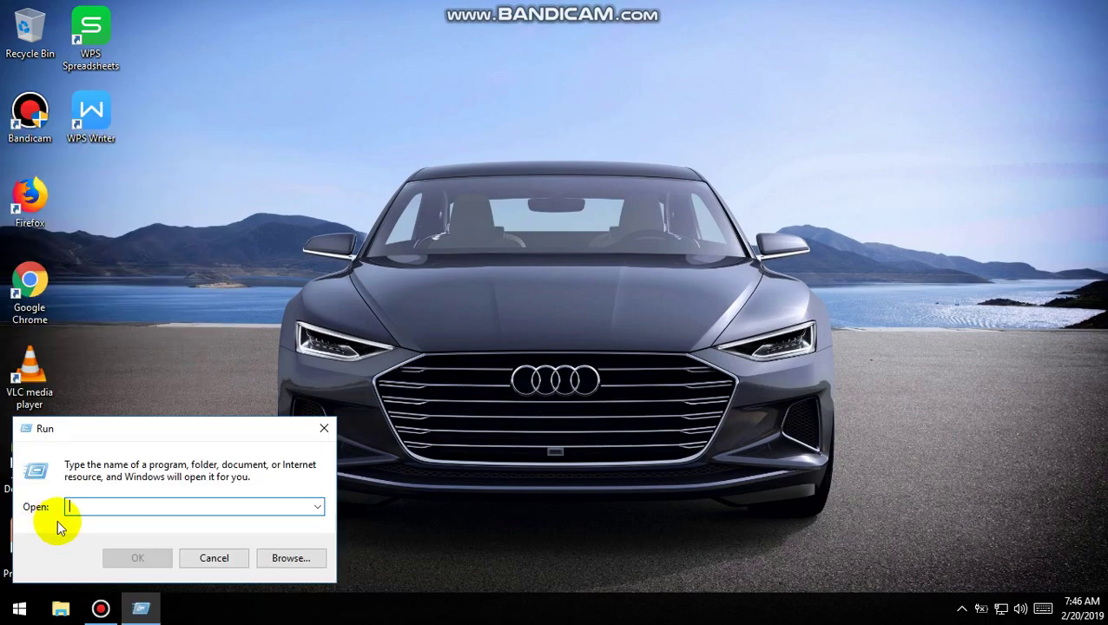
left_click(214, 555)
right_click(359, 370)
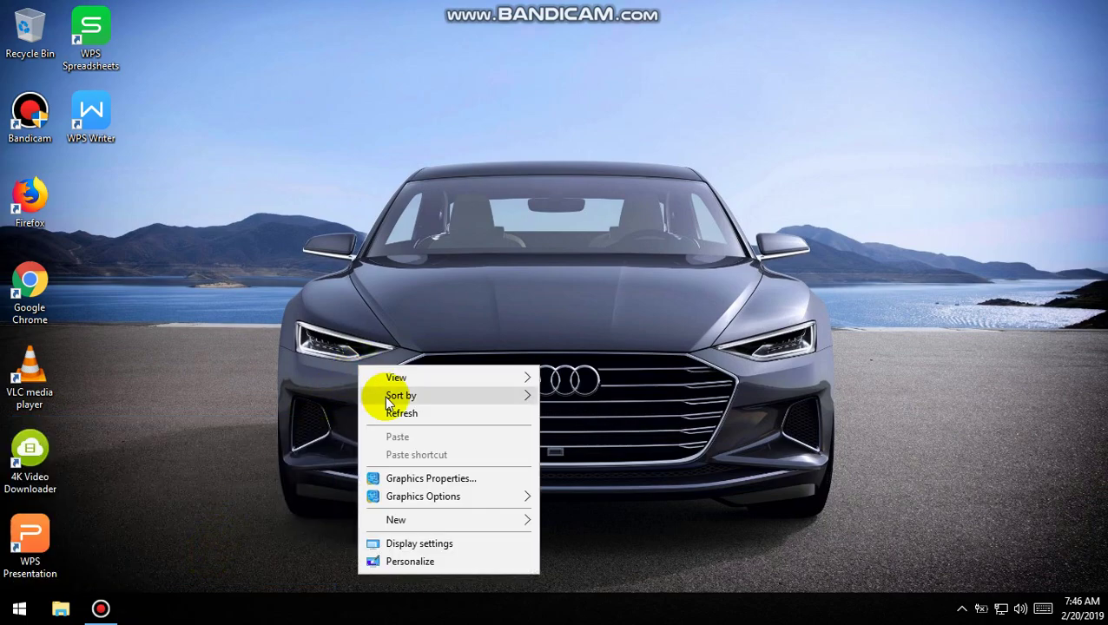
left_click(388, 414)
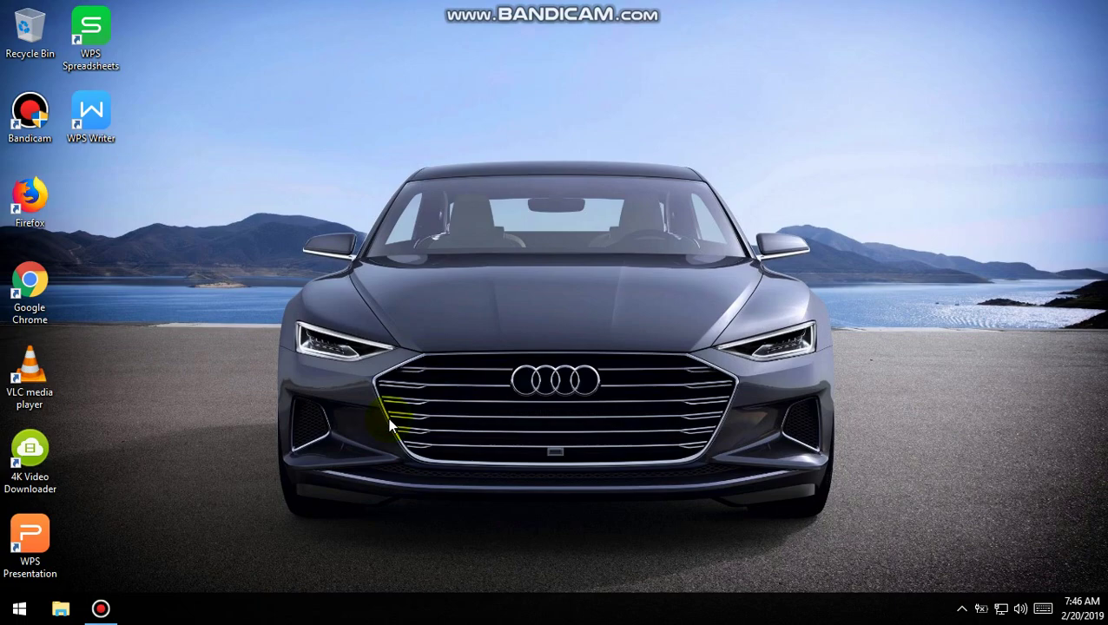
right_click(431, 327)
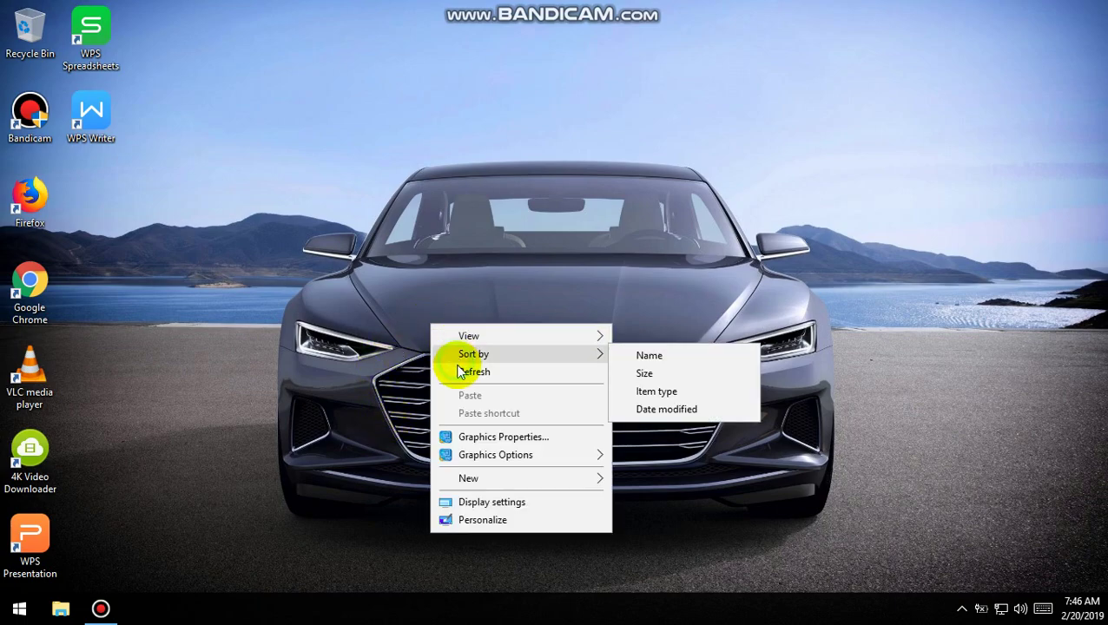
left_click(463, 372)
right_click(464, 378)
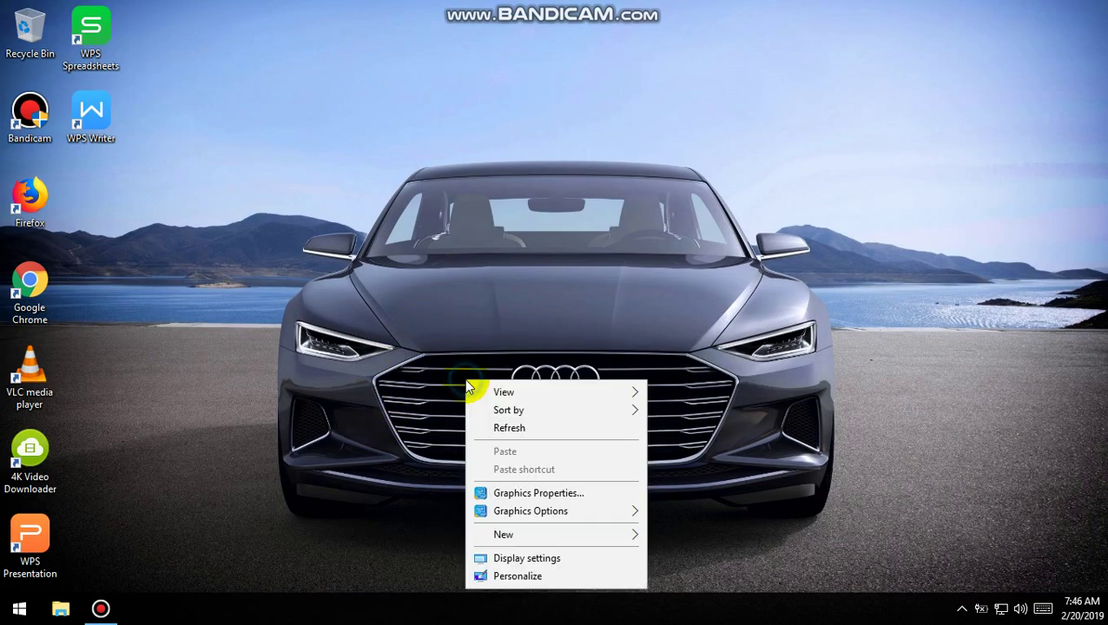
left_click(491, 428)
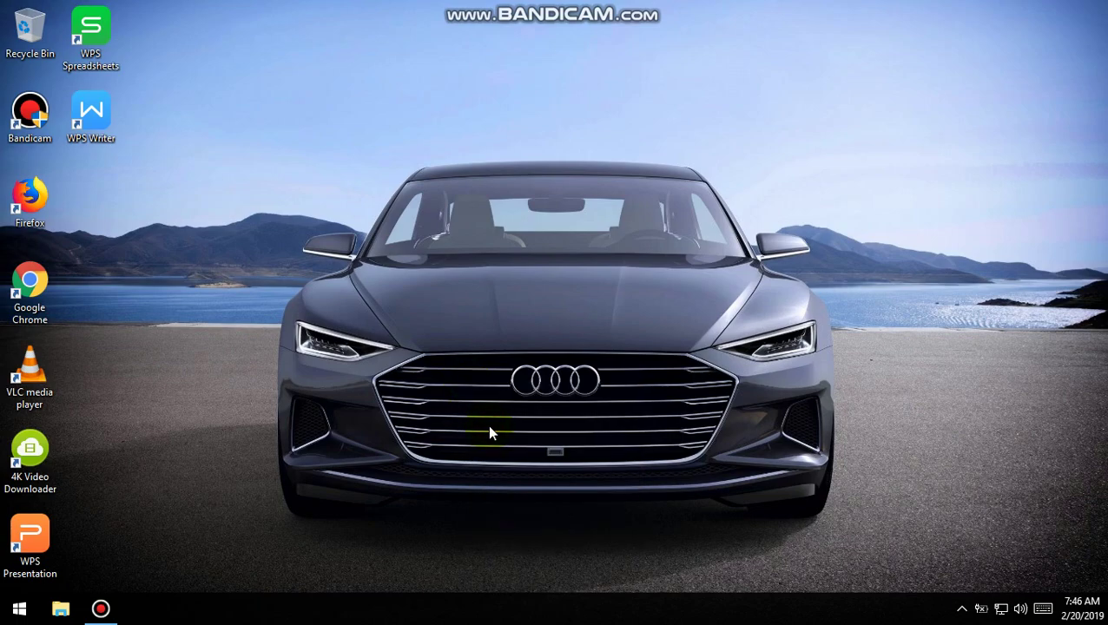
right_click(529, 328)
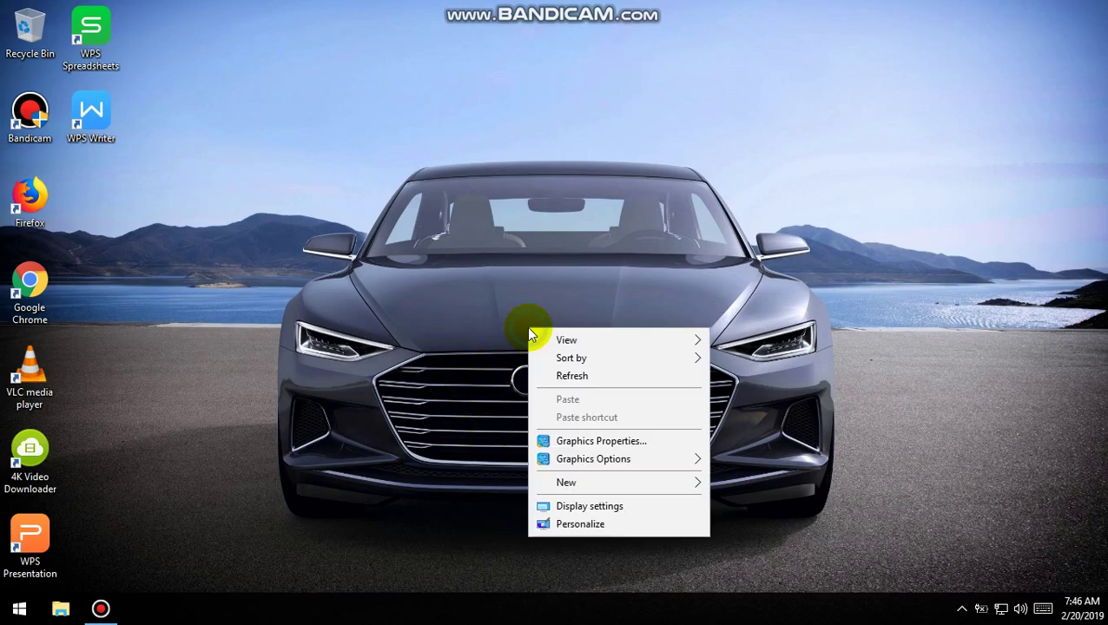
left_click(556, 380)
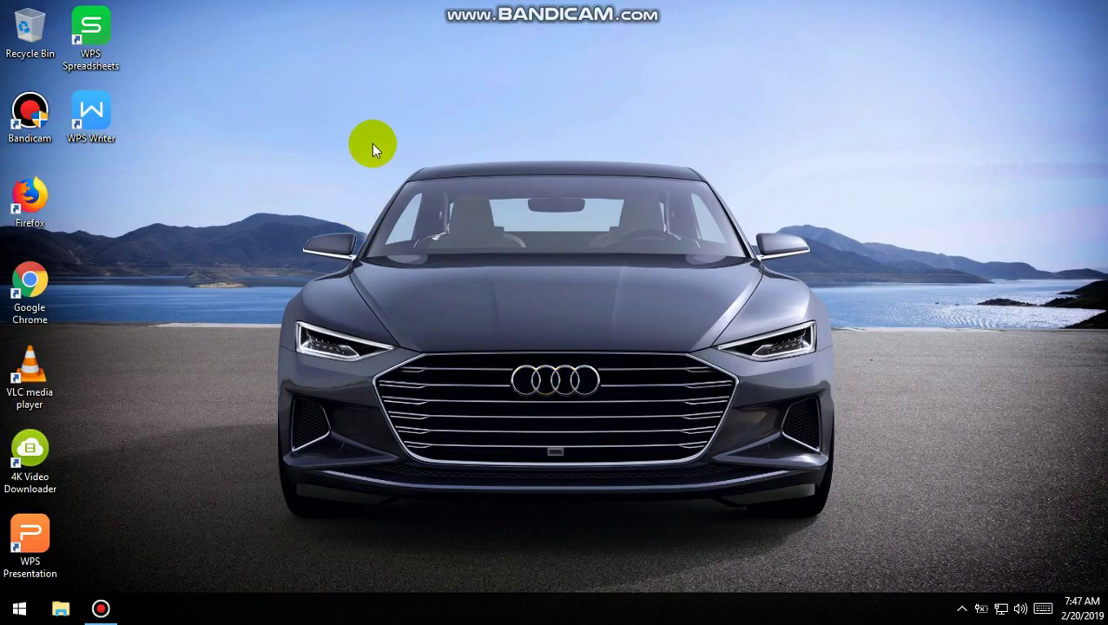
- Open the Recycle Bin from the desktop in a File Explorer window
left_click_drag(19, 445, 28, 33)
double_click(29, 33)
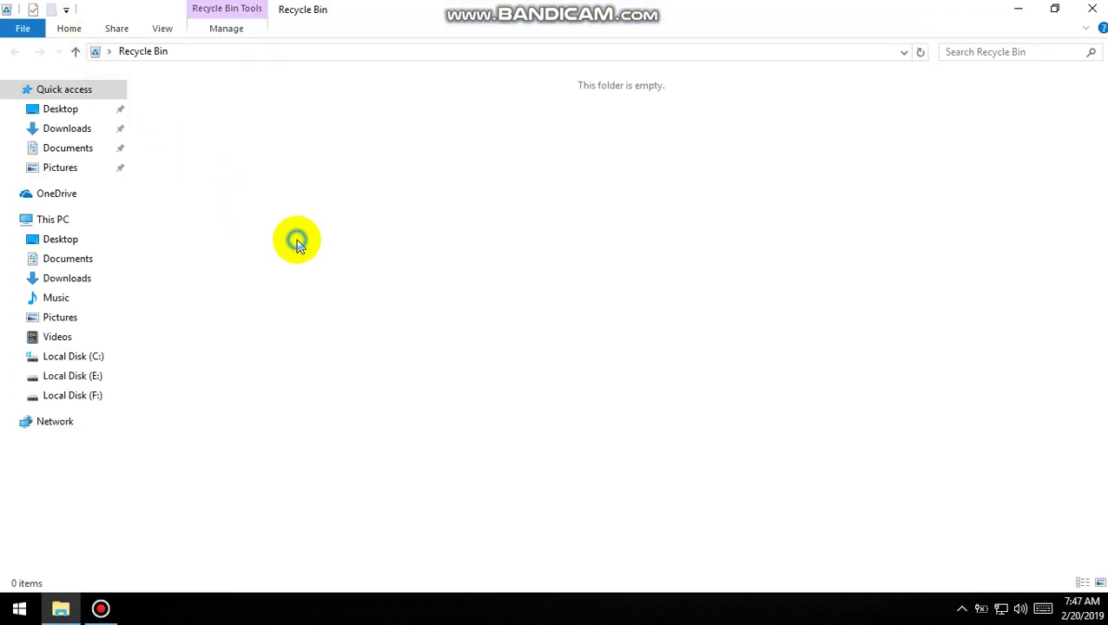
right_click(297, 243)
left_click(352, 309)
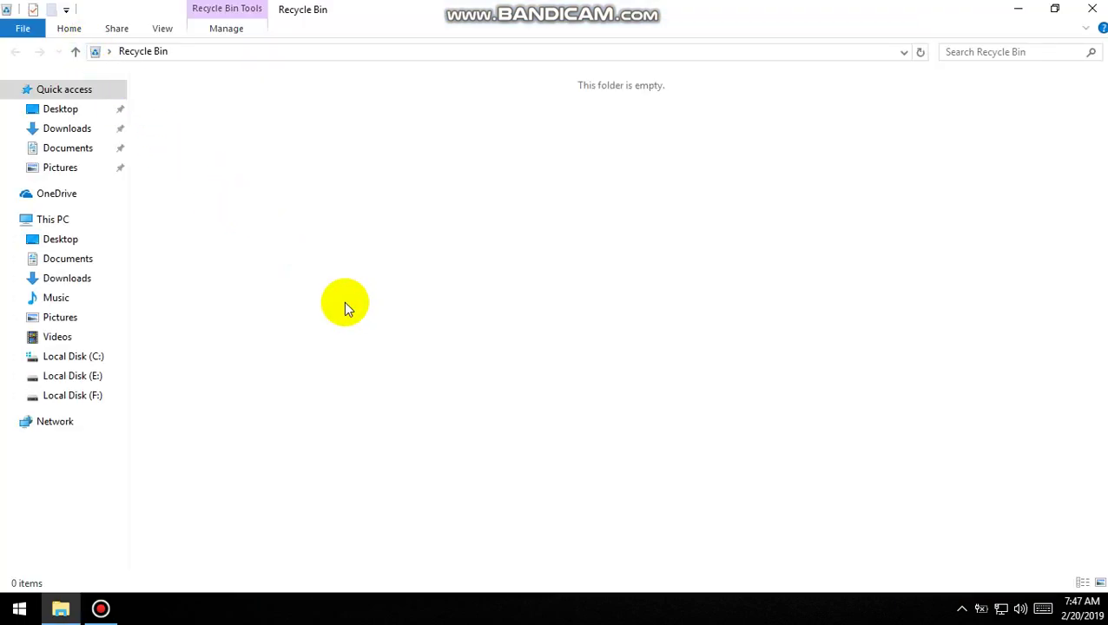
- Go to This PC and examine its system properties for the Windows edition, processor, memory and activation details, closing the System window when done
left_click(70, 219)
right_click(71, 221)
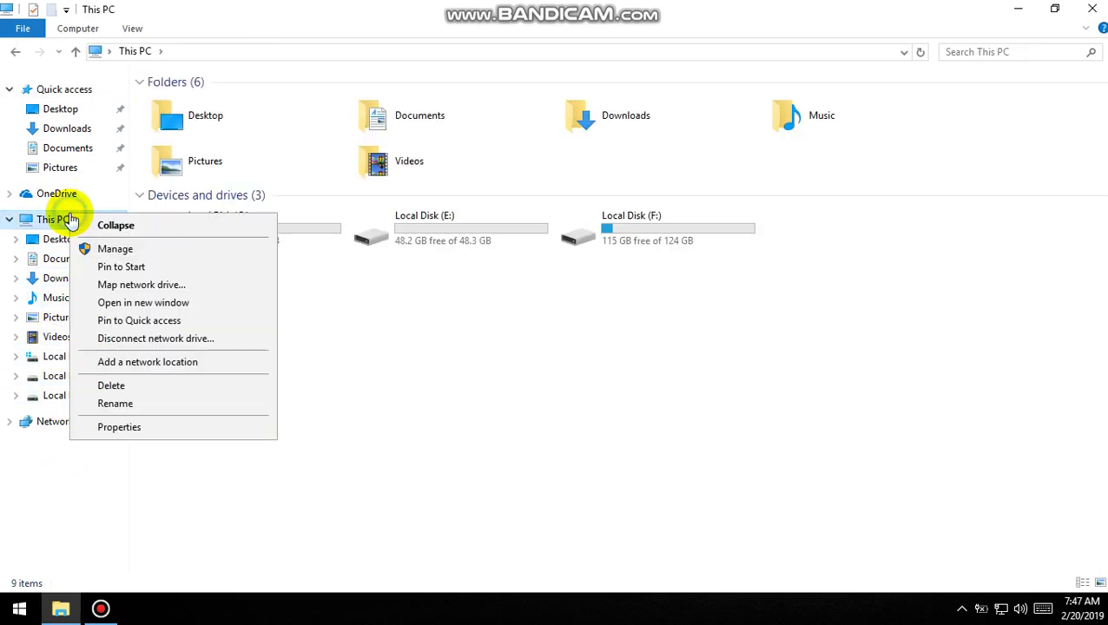
left_click(119, 427)
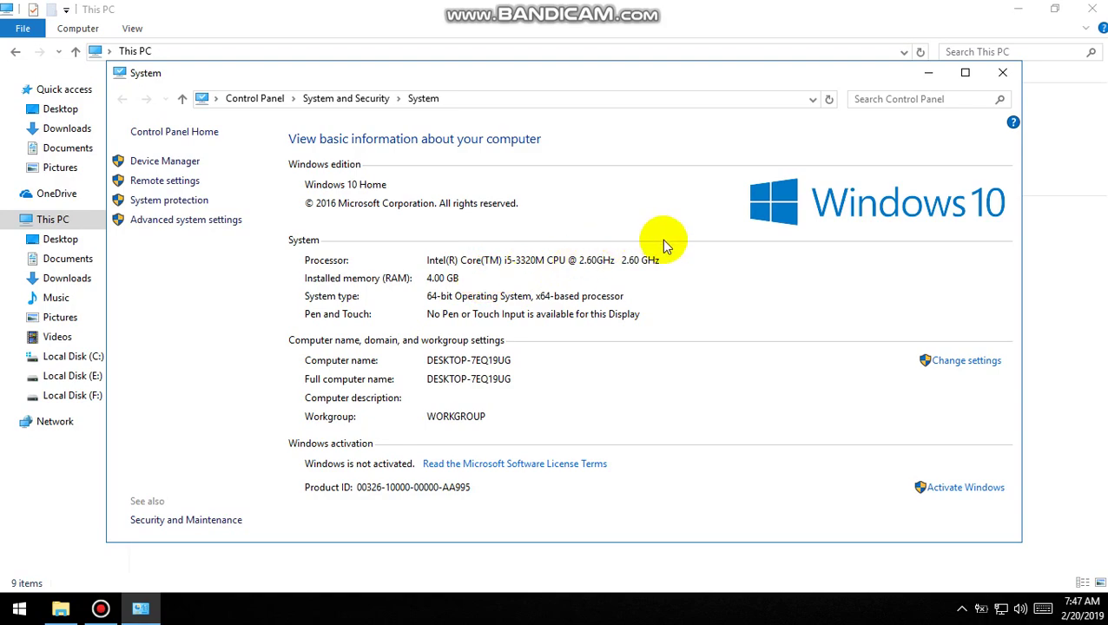
left_click(1000, 73)
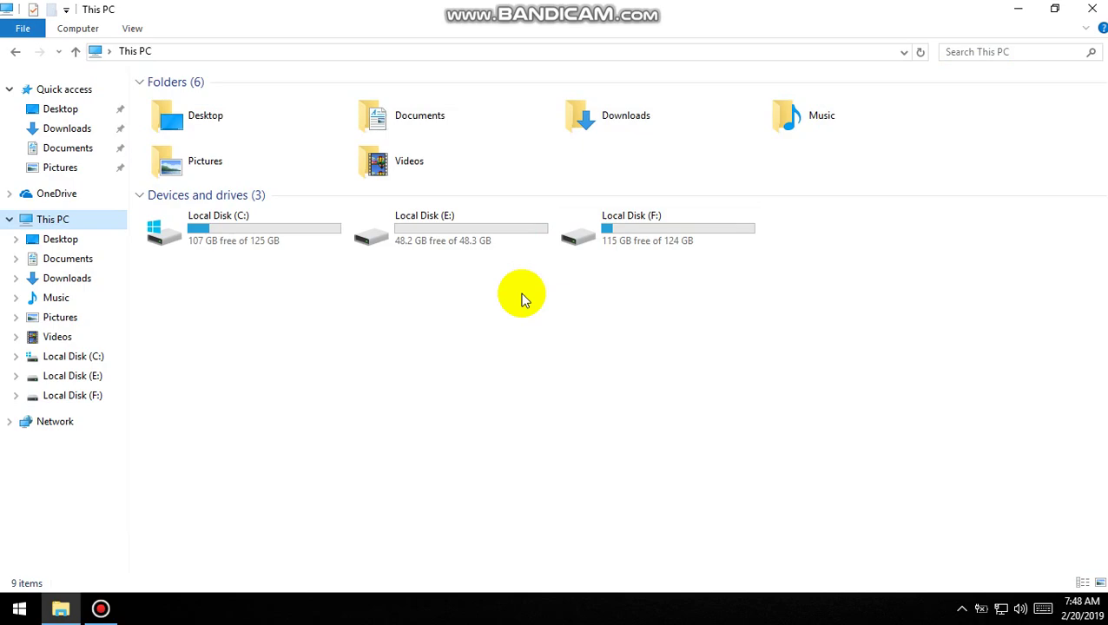
right_click(522, 295)
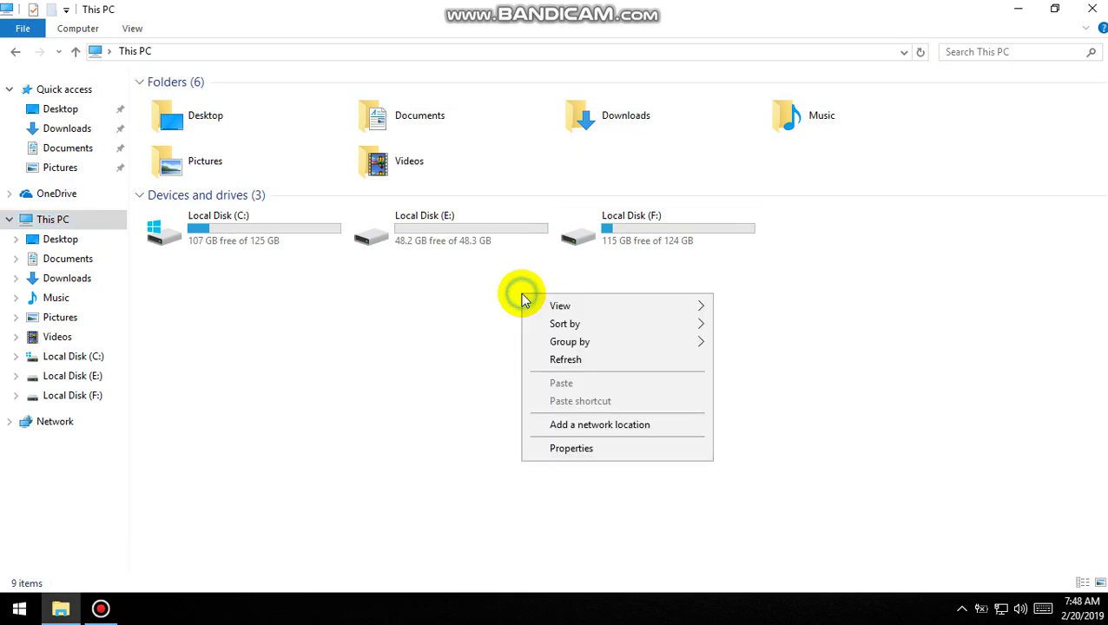
left_click(565, 363)
right_click(565, 363)
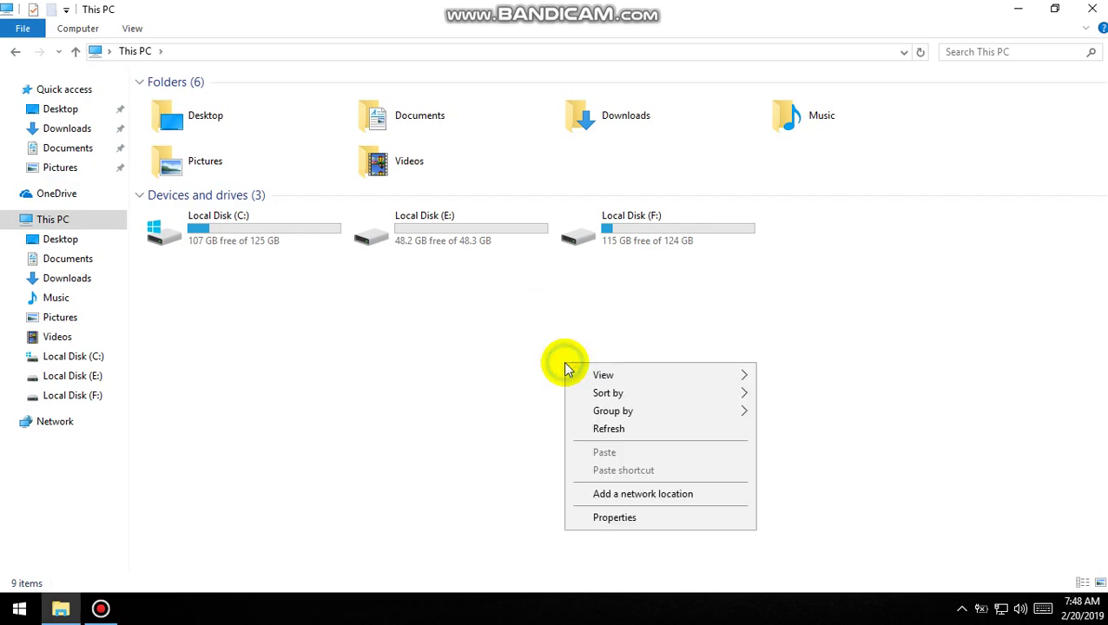
left_click(611, 439)
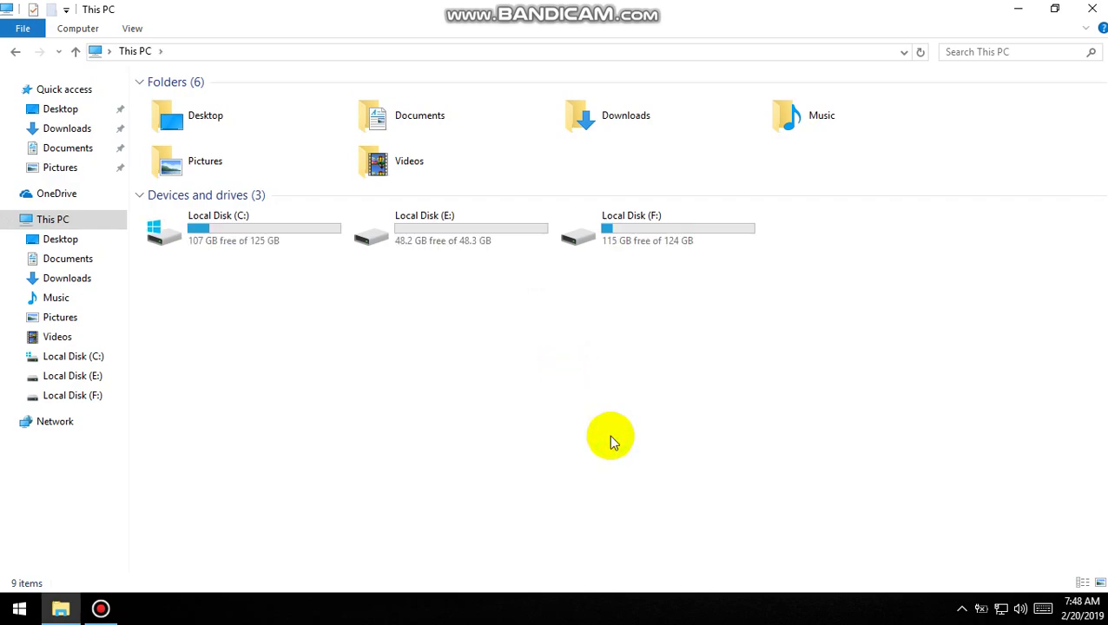
right_click(611, 436)
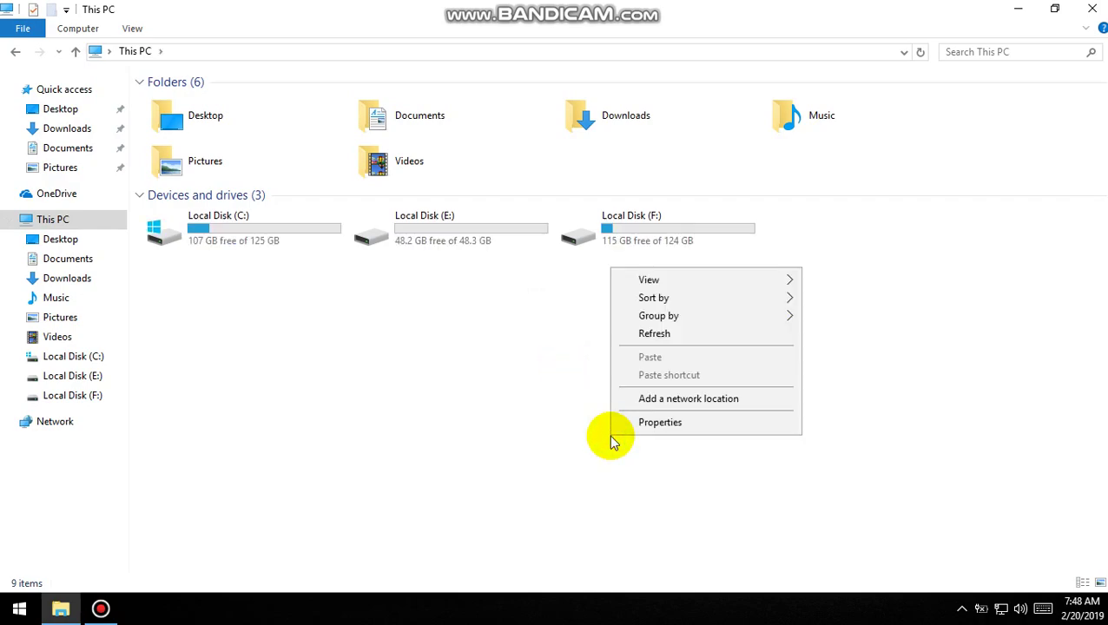
left_click(657, 335)
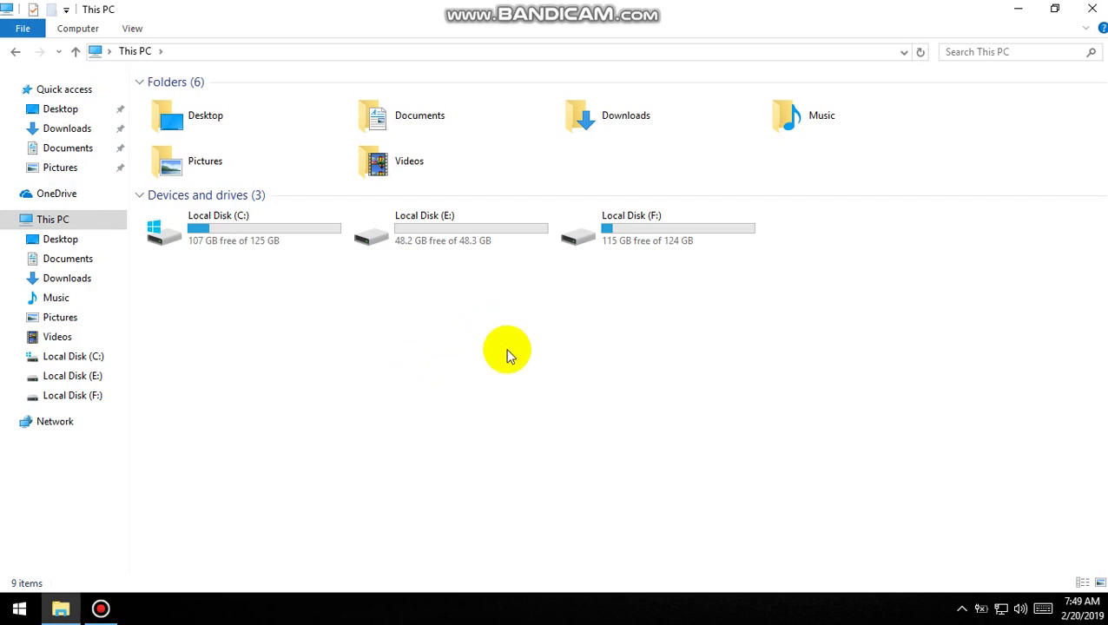
right_click(512, 385)
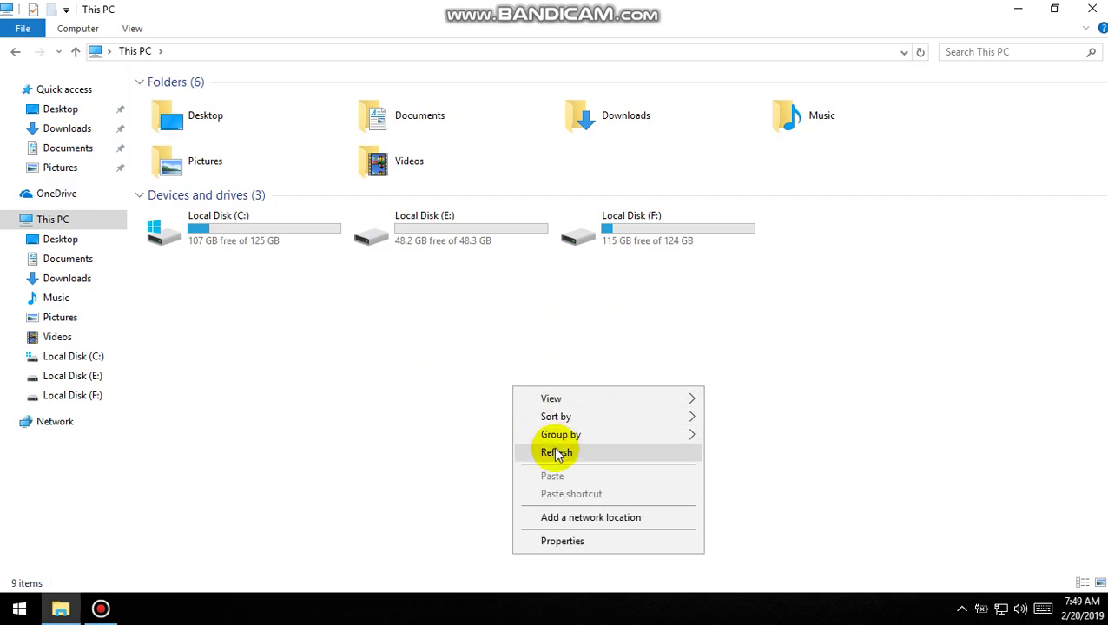
left_click(556, 451)
right_click(555, 452)
left_click(560, 453)
- Reopen the system properties of This PC
right_click(587, 441)
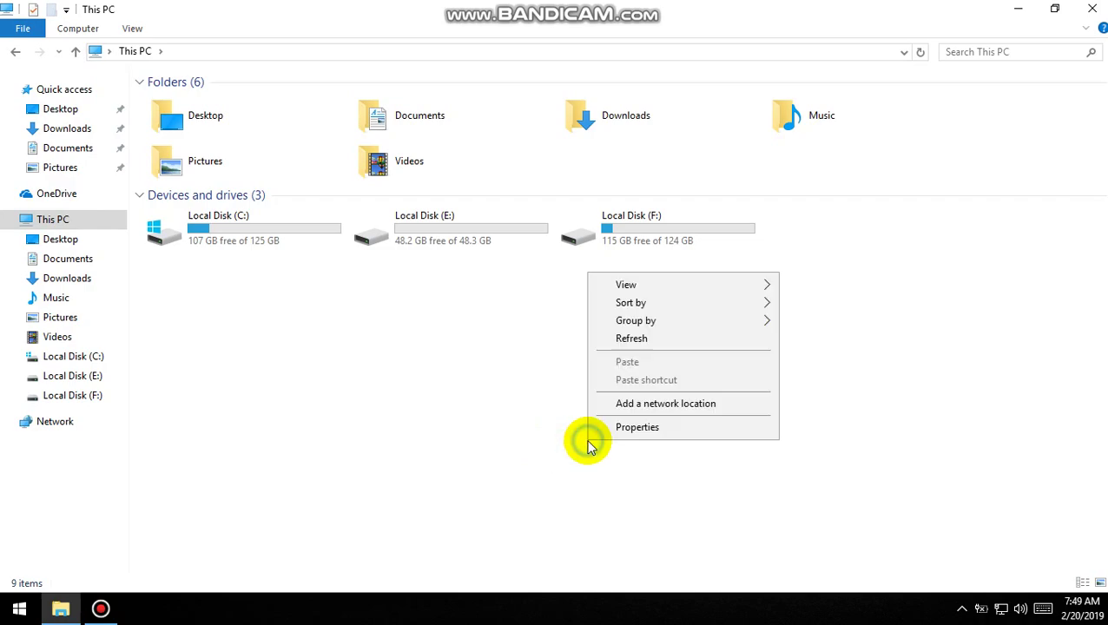
left_click(630, 434)
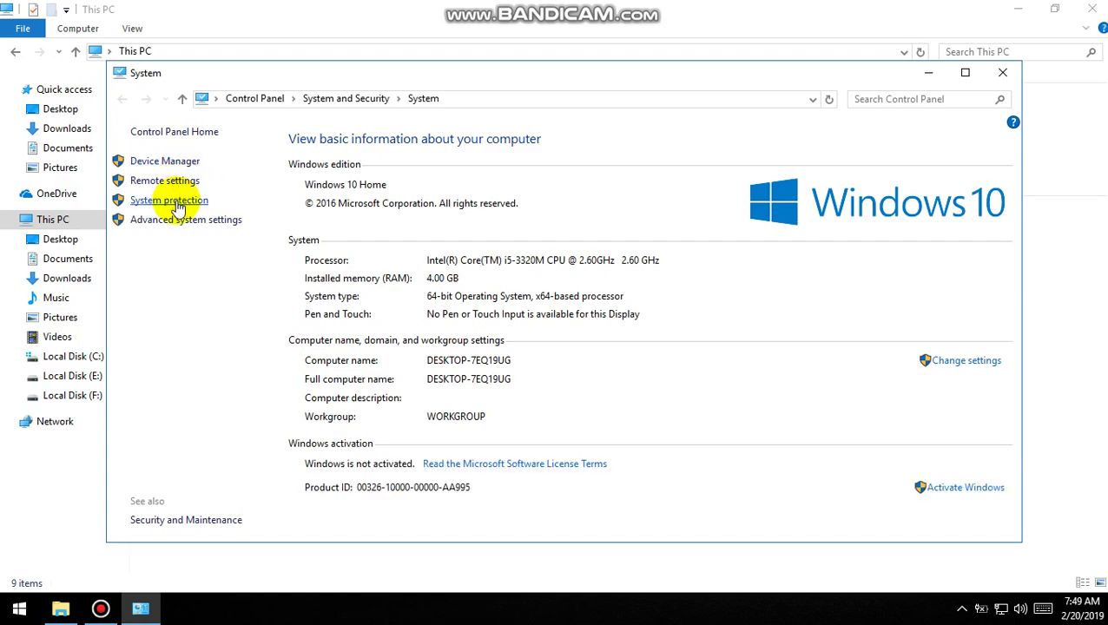
- Open the System Protection settings and check the protection status of drives E:, F: and C:, leaving Local Disk (C:) (System) selected
left_click(175, 200)
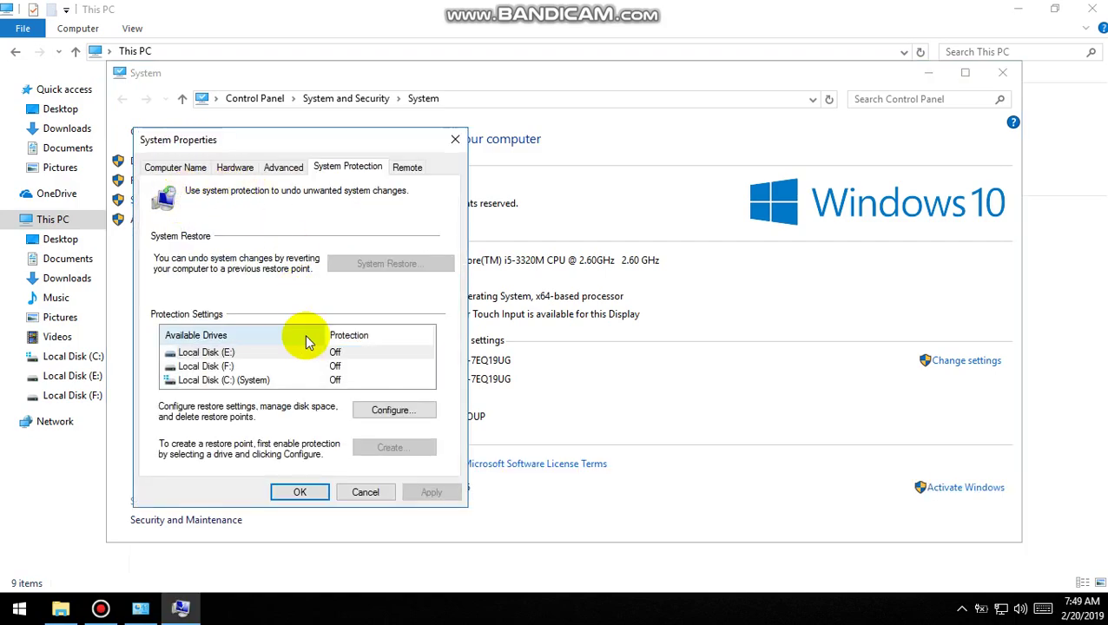
left_click(276, 381)
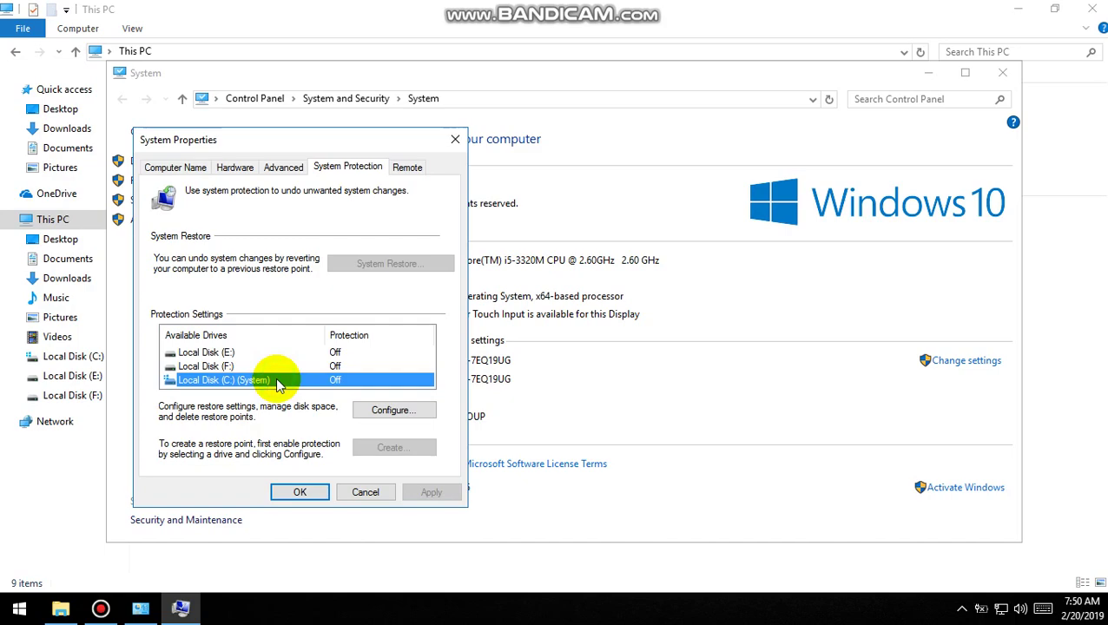
left_click(228, 351)
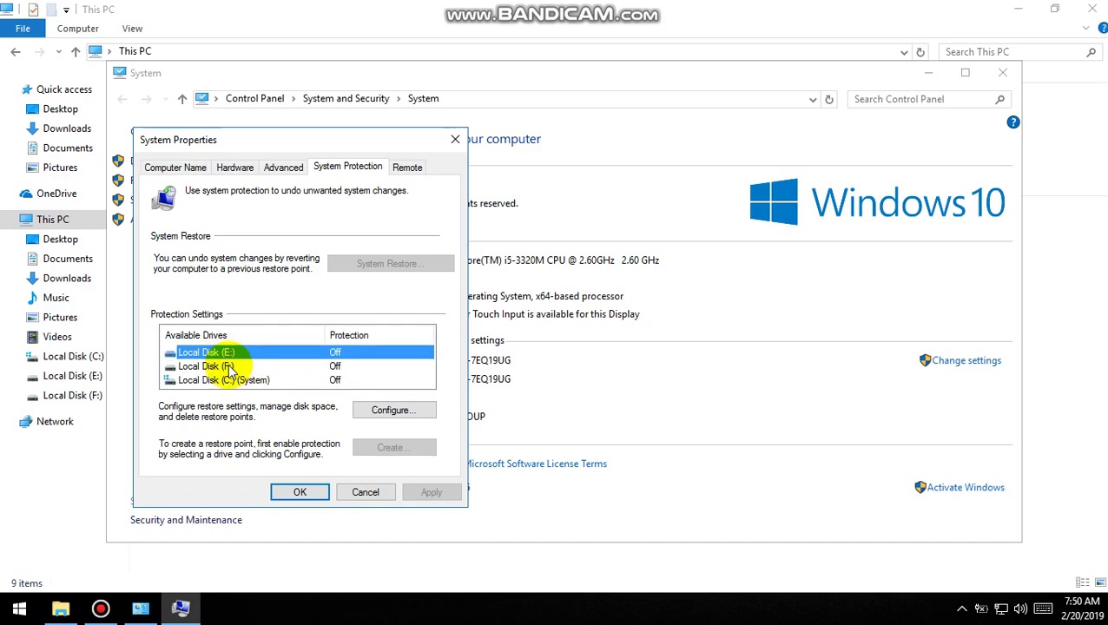
left_click(229, 366)
left_click(254, 381)
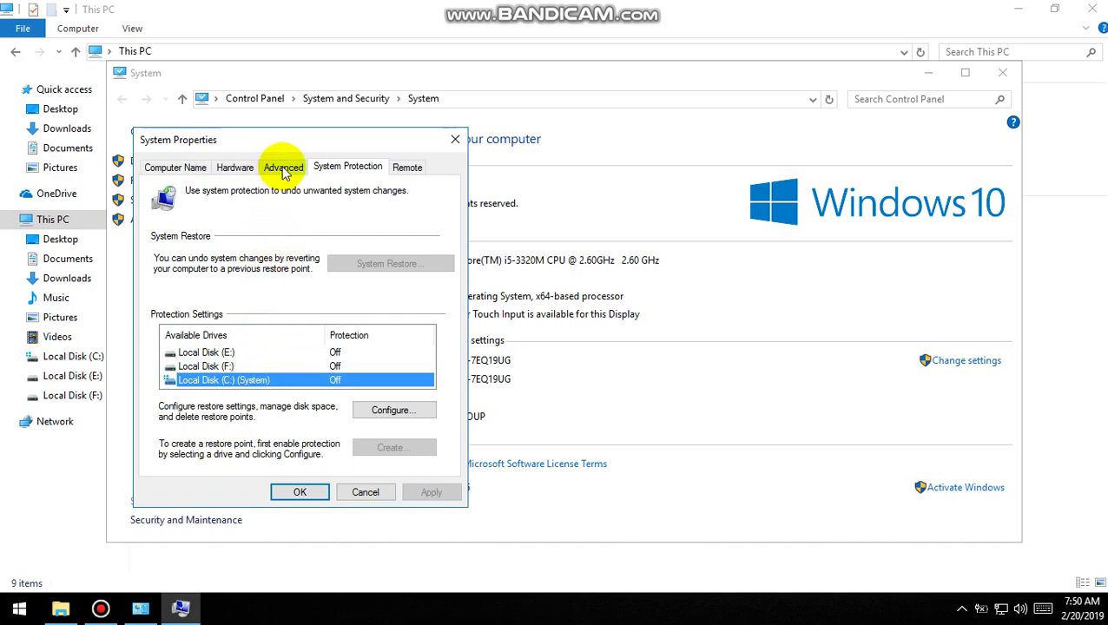
- Review the Visual Effects options in the advanced Performance settings, and dismiss them without making changes
left_click(284, 170)
left_click(402, 257)
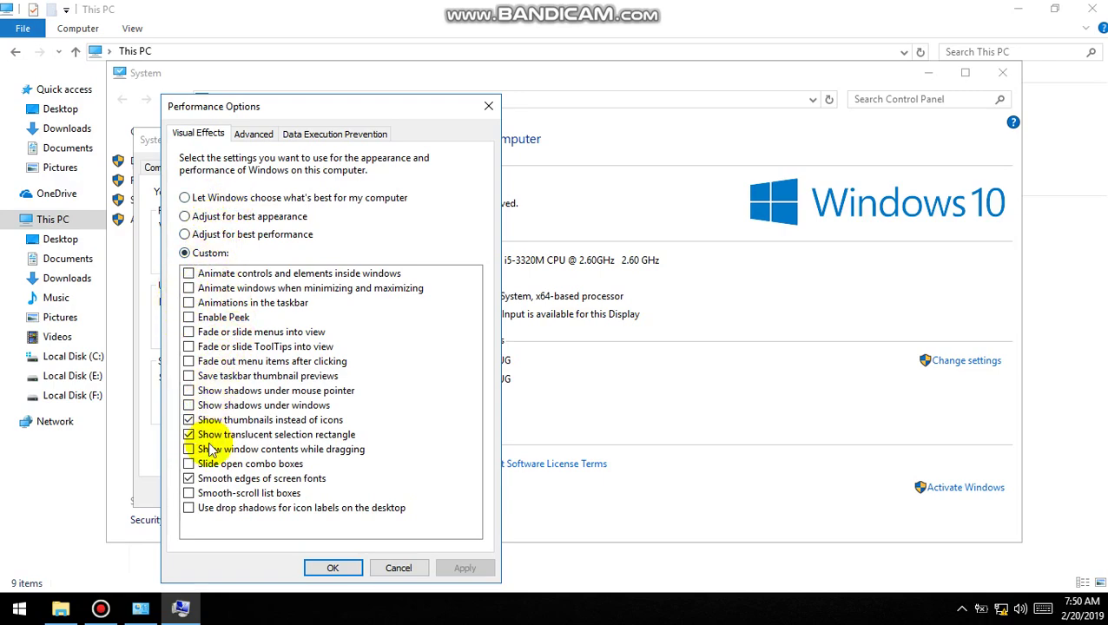
left_click(405, 568)
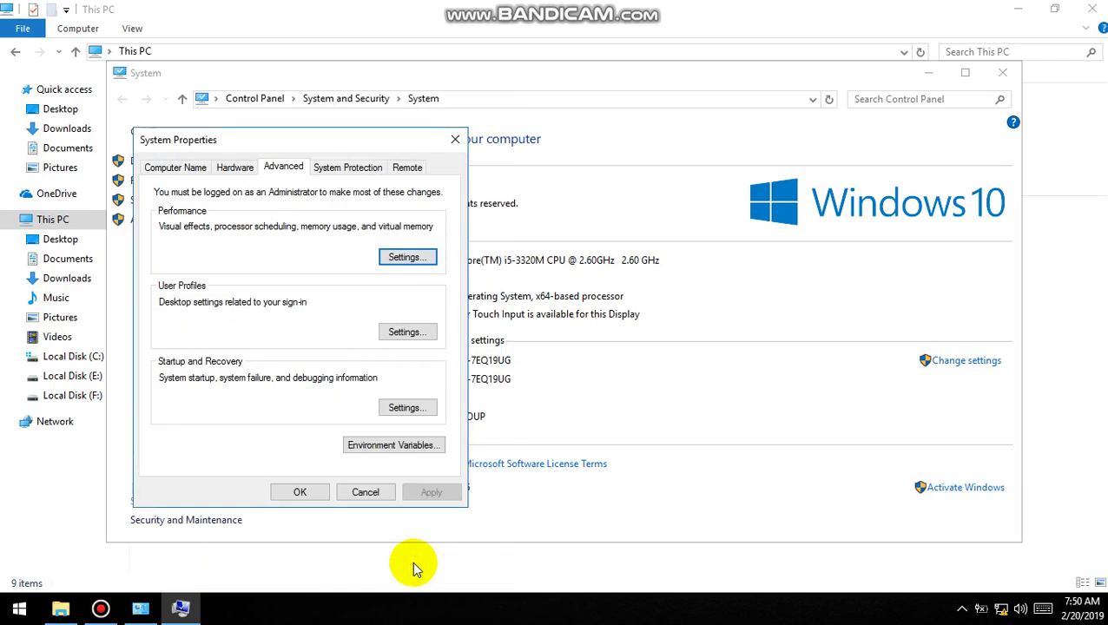
- Cancel System Properties and close the System and This PC windows to return to the desktop
left_click(366, 492)
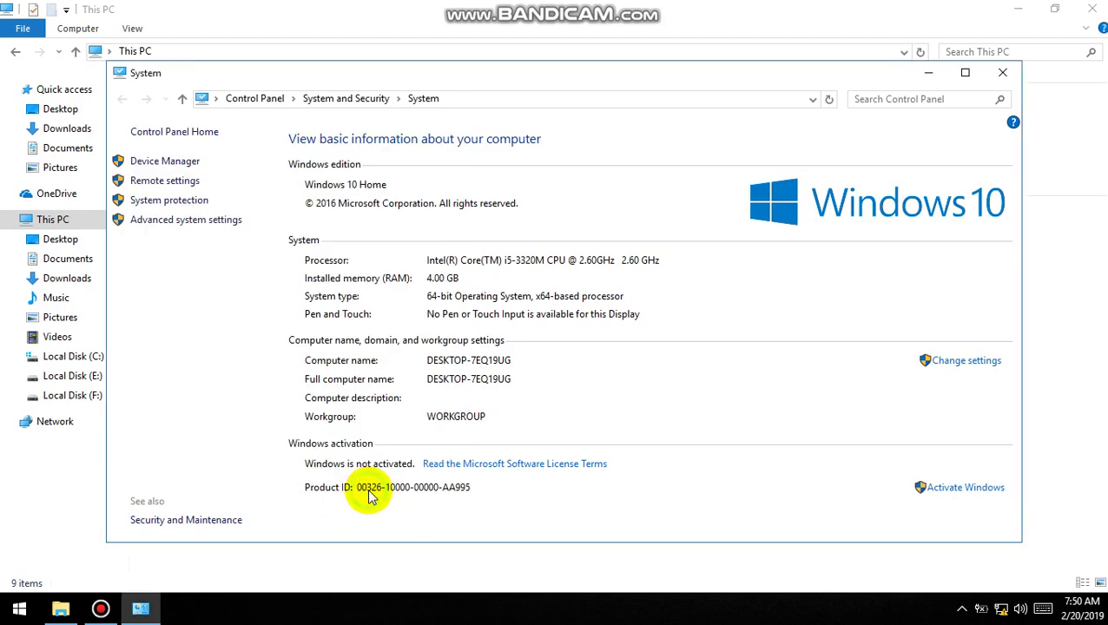
left_click(1001, 74)
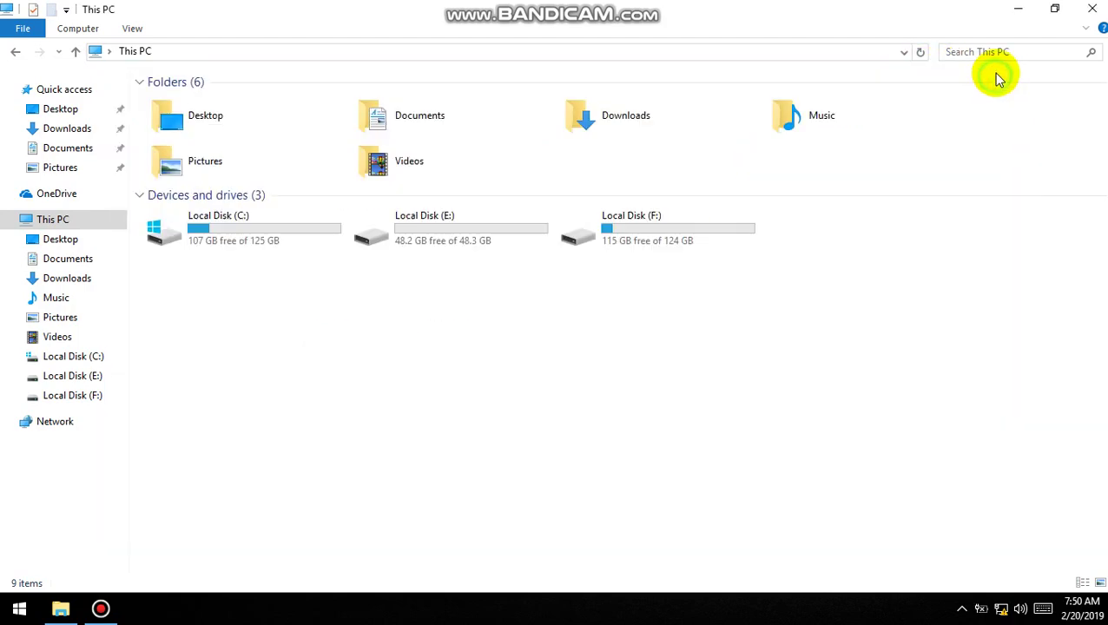
left_click(1092, 9)
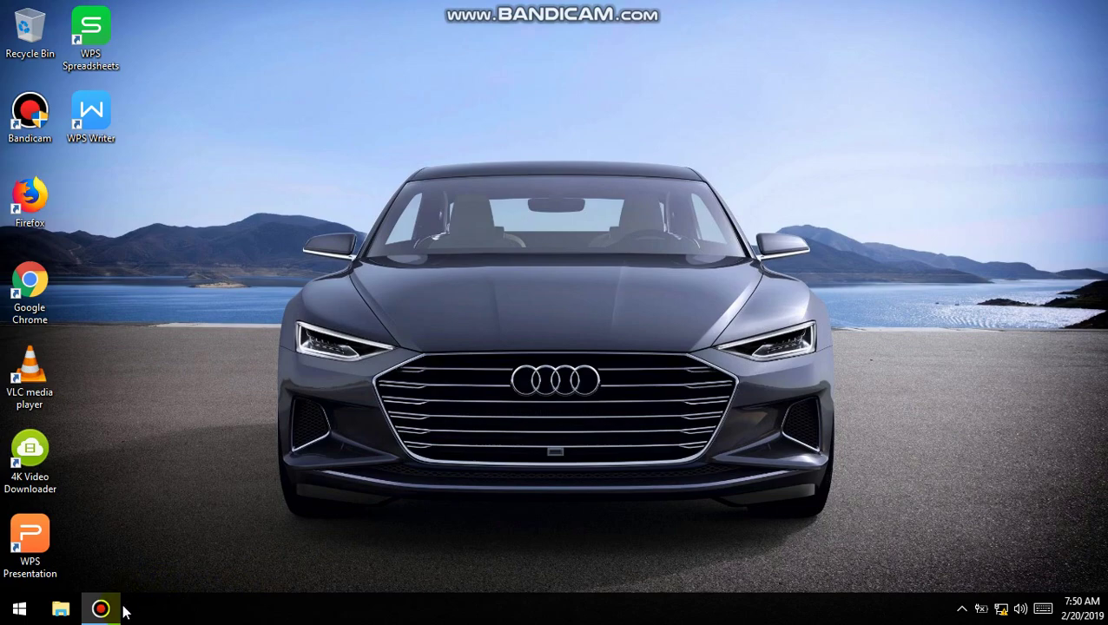